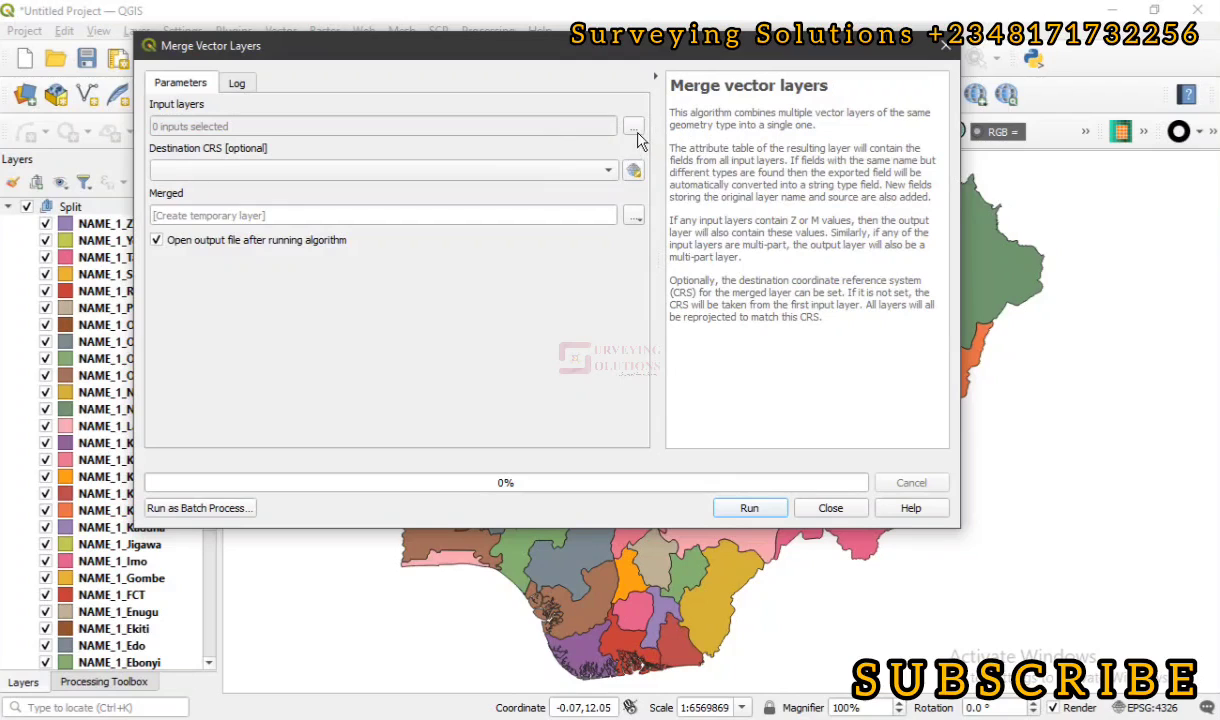
Show the Input layers checklist and review the split NAME_1 state layers, Abia through Kebbi
{"action": "left_click", "coordinate": [633, 127]}
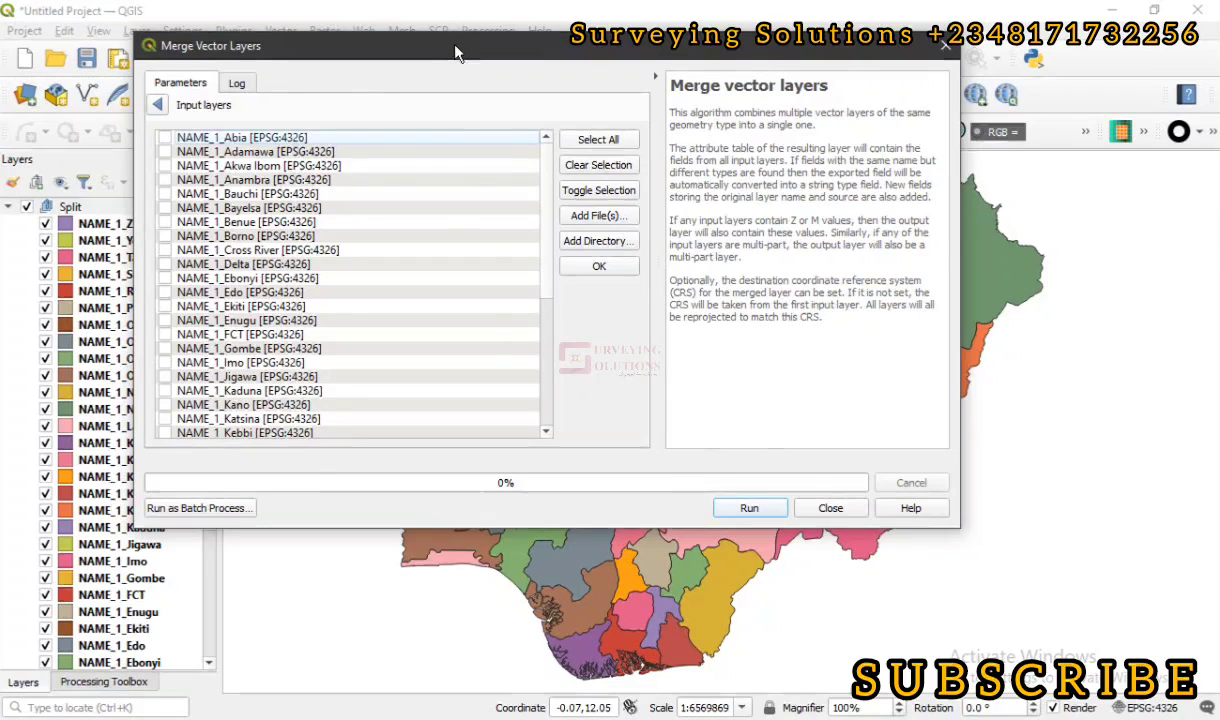
{"action": "left_click_drag", "start_coordinate": [433, 41], "coordinate": [629, 32]}
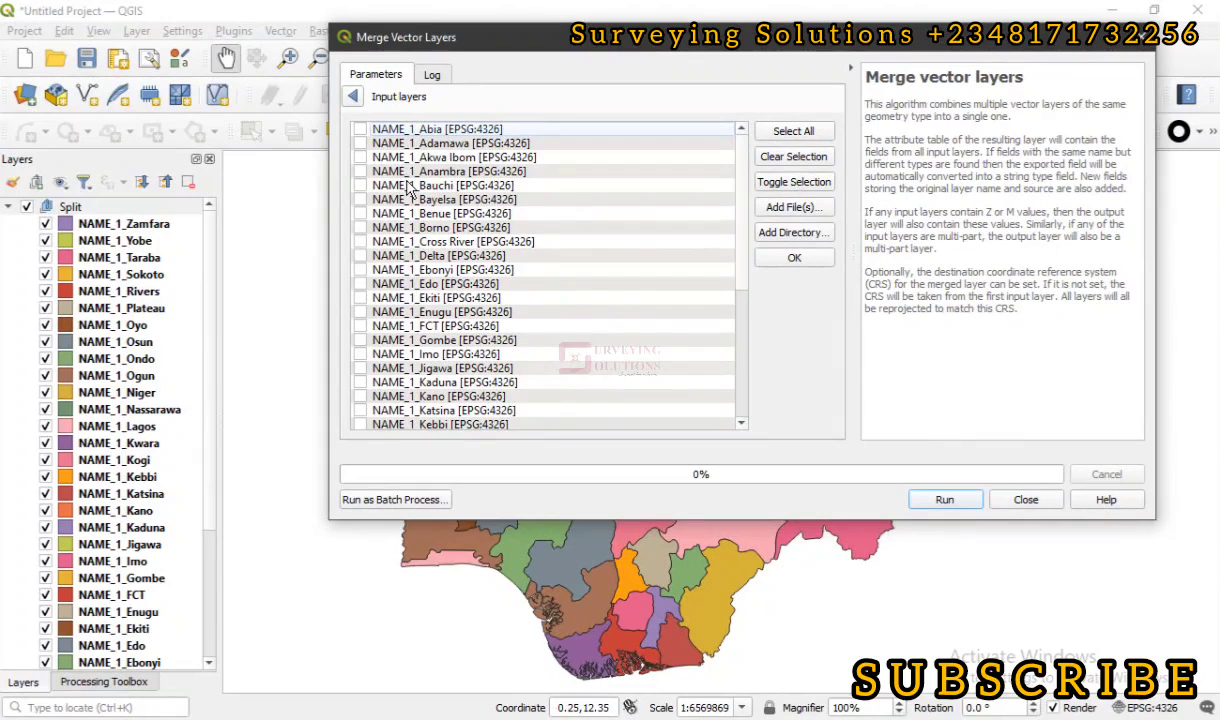
{"action": "scroll", "coordinate": [412, 175], "scroll_direction": "down", "scroll_amount": 6}
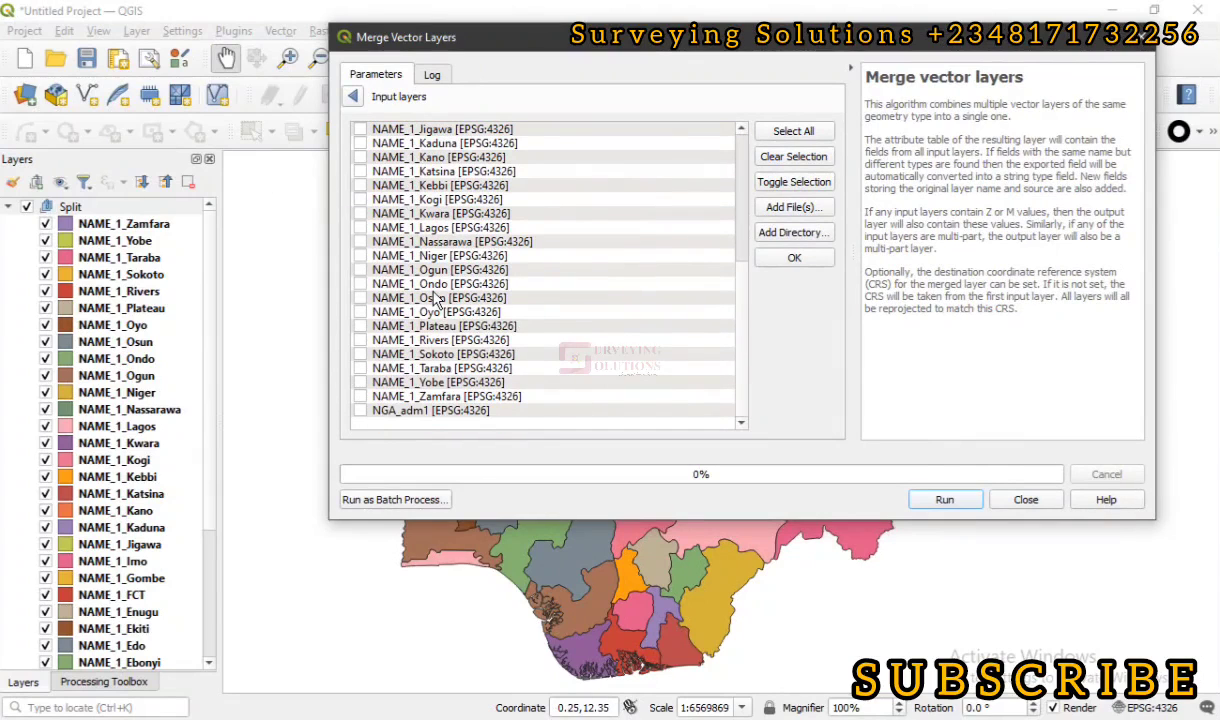
{"action": "left_click_drag", "start_coordinate": [737, 330], "coordinate": [743, 399]}
{"action": "scroll", "coordinate": [510, 392], "scroll_direction": "up", "scroll_amount": 6}
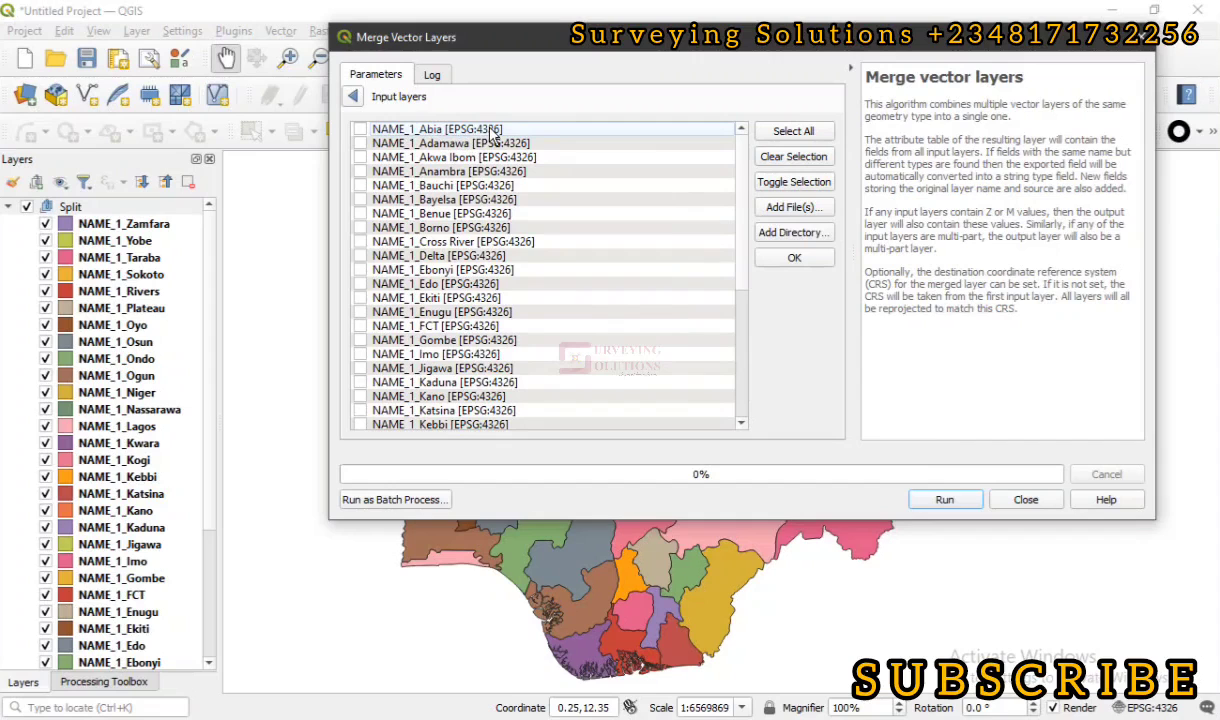
{"action": "scroll", "coordinate": [487, 180], "scroll_direction": "down", "scroll_amount": 6}
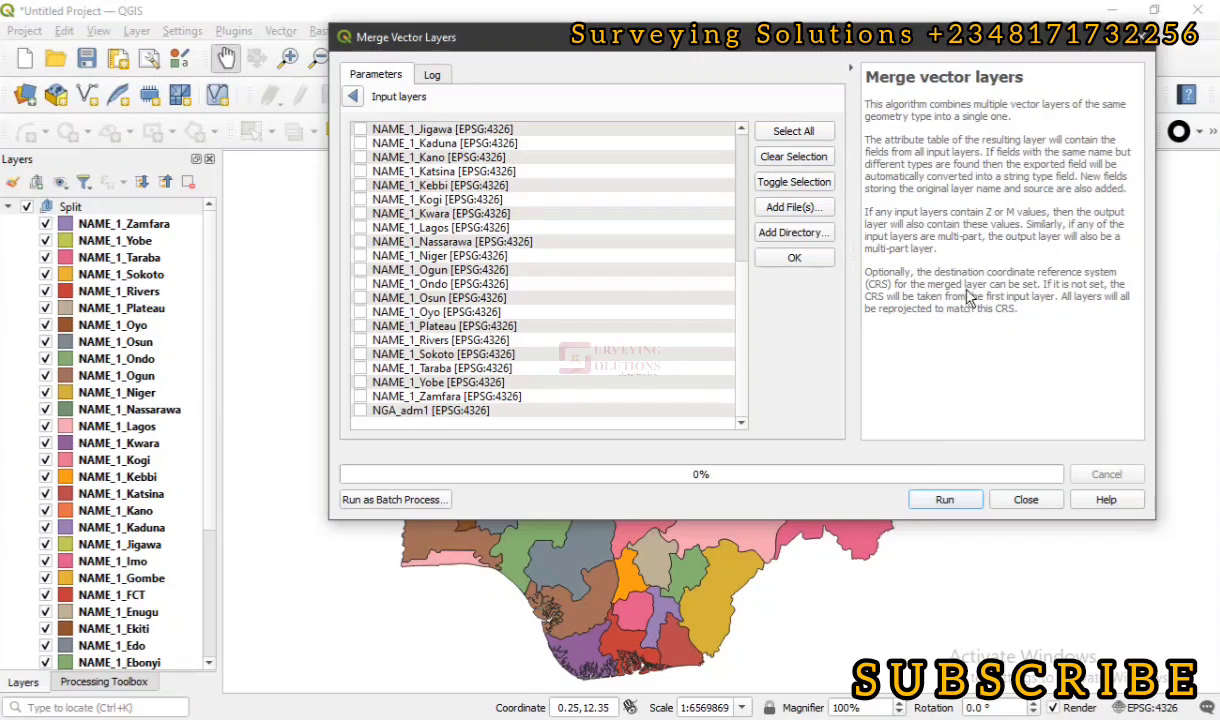
{"action": "scroll", "coordinate": [475, 262], "scroll_direction": "up", "scroll_amount": 6}
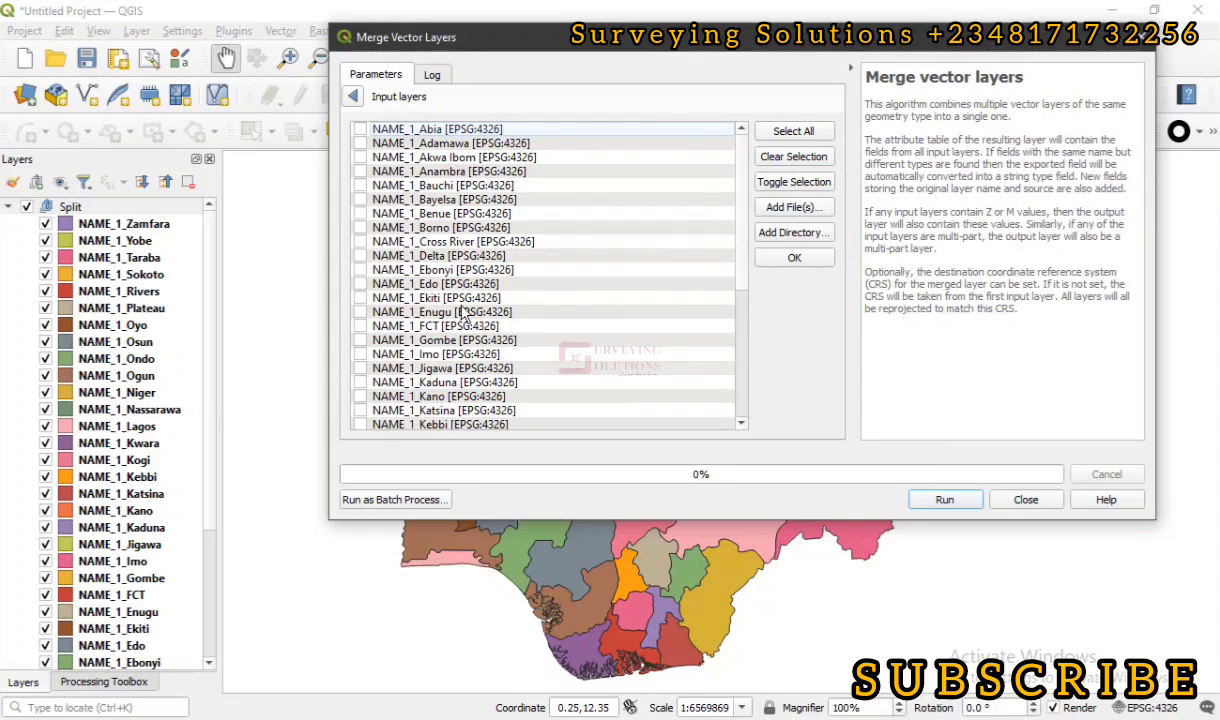
Browse for shapefiles on disk, then close the file browser without adding any
{"action": "left_click", "coordinate": [792, 210]}
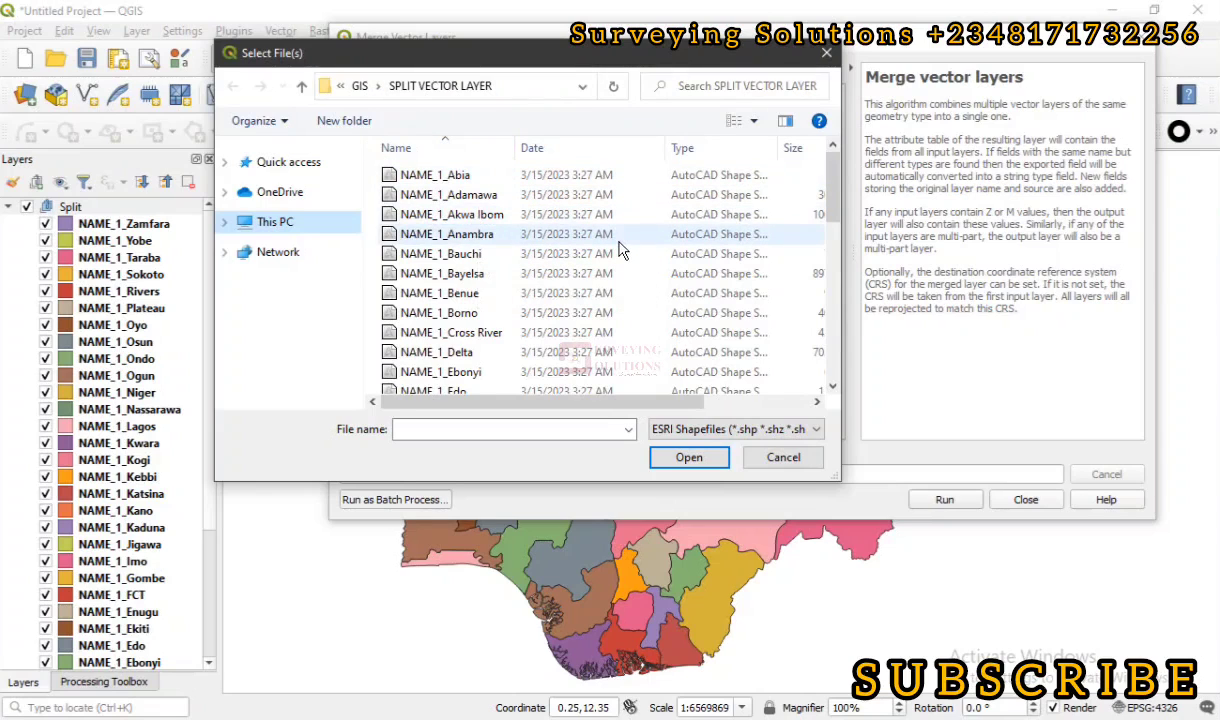
{"action": "scroll", "coordinate": [620, 250], "scroll_direction": "down", "scroll_amount": 7}
{"action": "scroll", "coordinate": [620, 250], "scroll_direction": "up", "scroll_amount": 7}
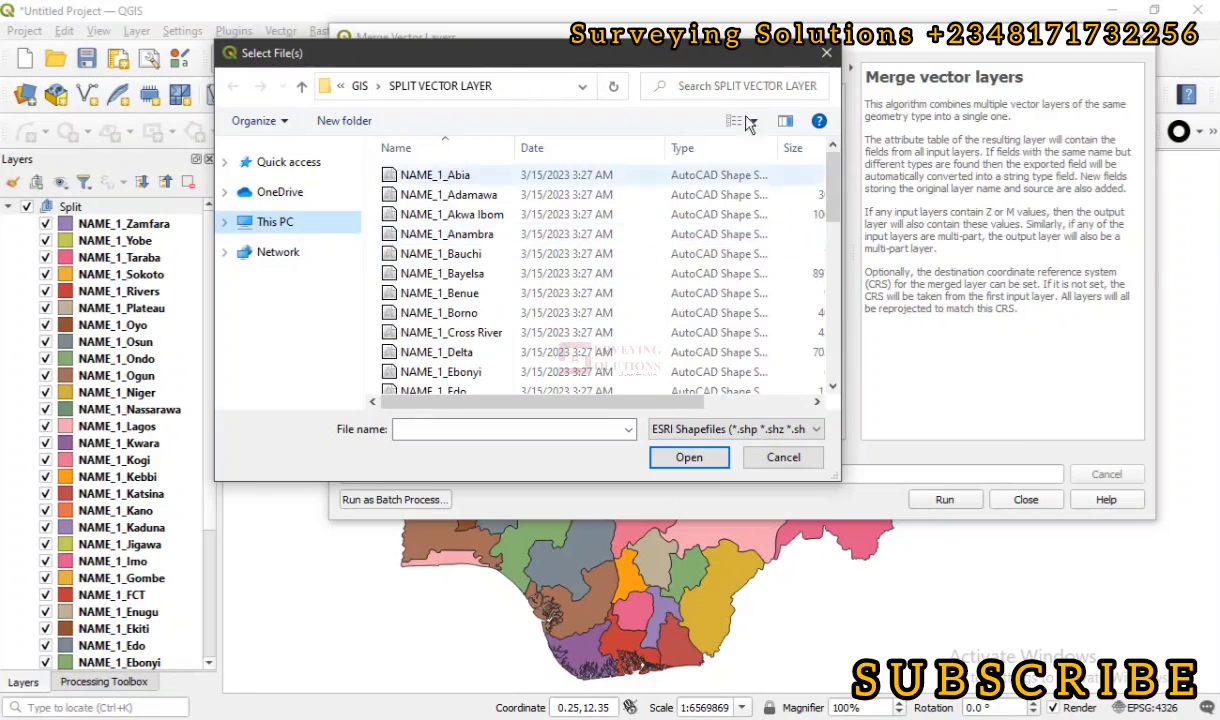
{"action": "left_click", "coordinate": [826, 55]}
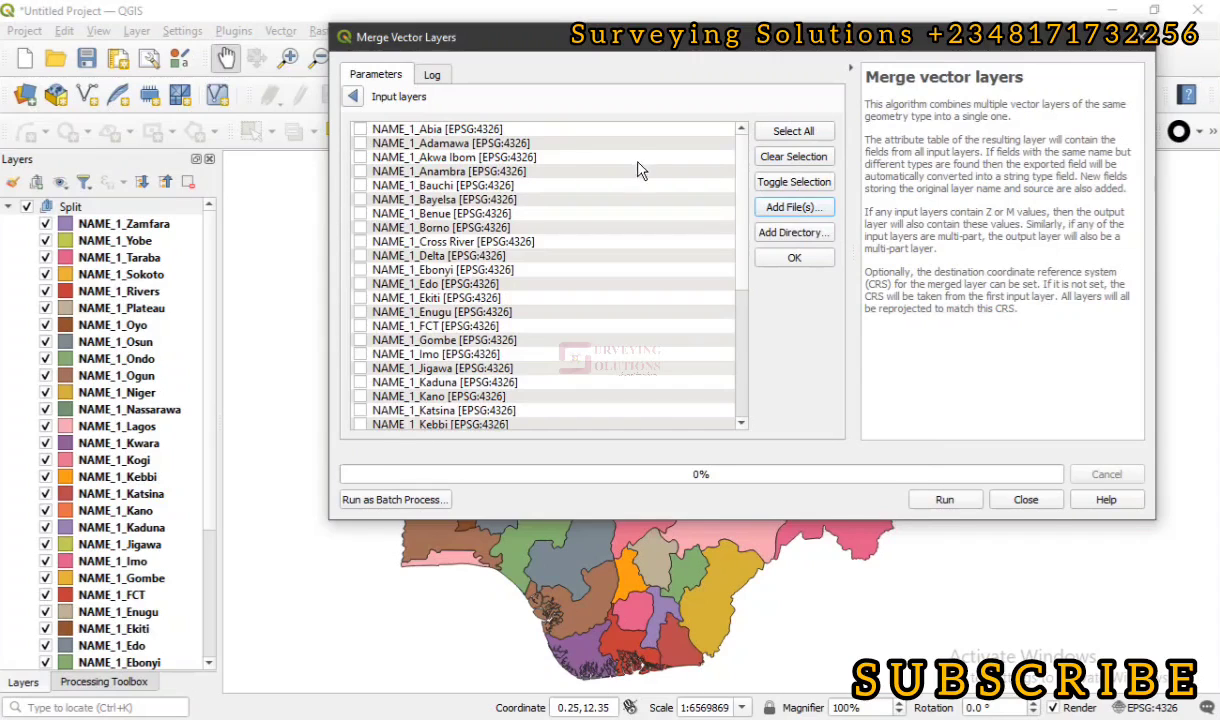
Select all 37 state layers as merge inputs except NGA_adm1, and verify the selection
{"action": "left_click", "coordinate": [793, 131]}
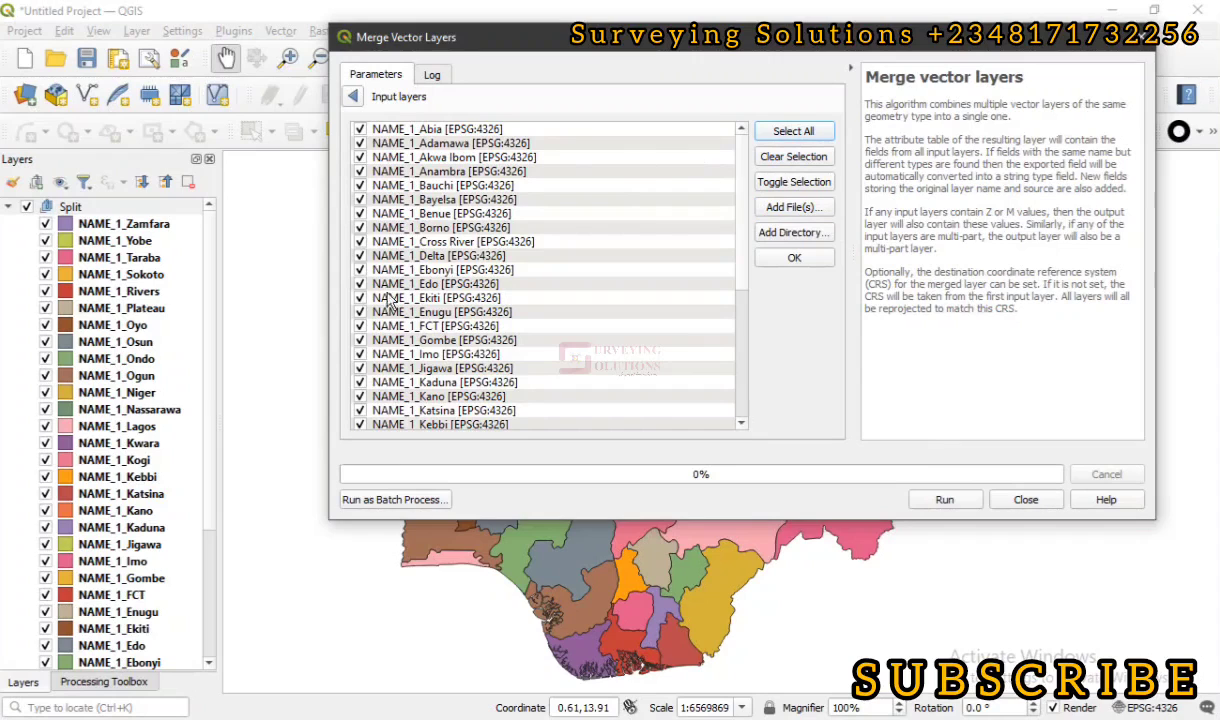
{"action": "scroll", "coordinate": [493, 300], "scroll_direction": "down", "scroll_amount": 5}
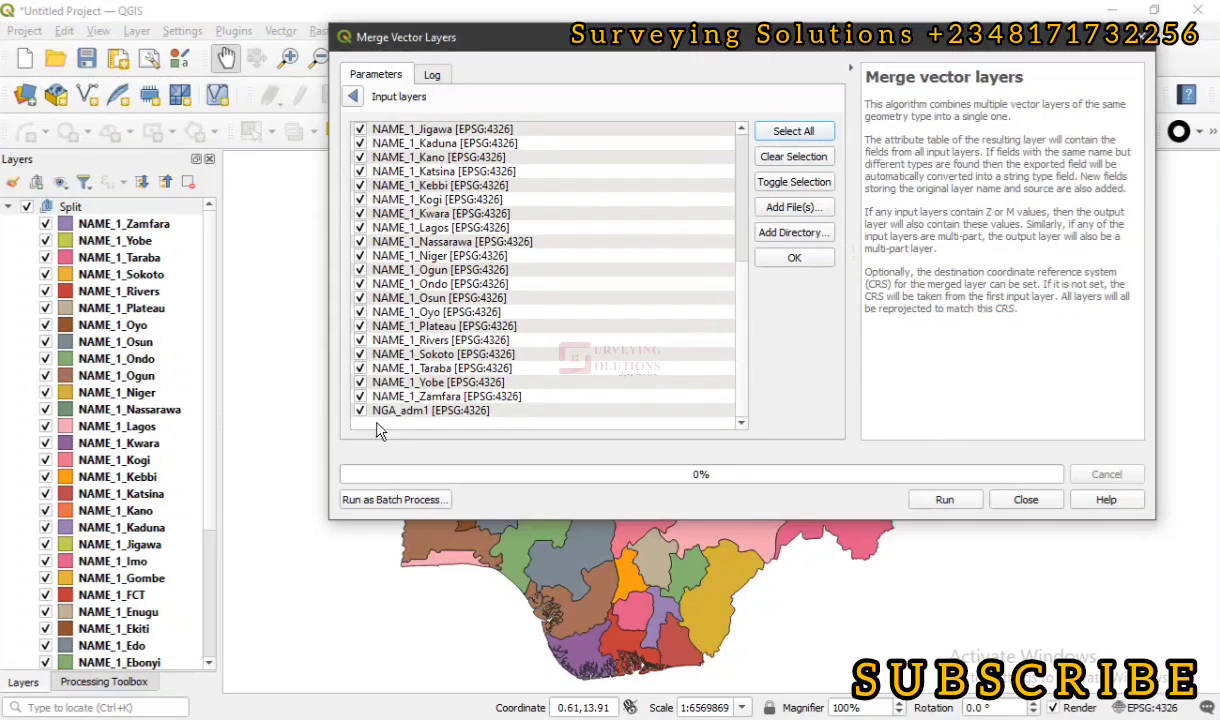
{"action": "left_click", "coordinate": [358, 412]}
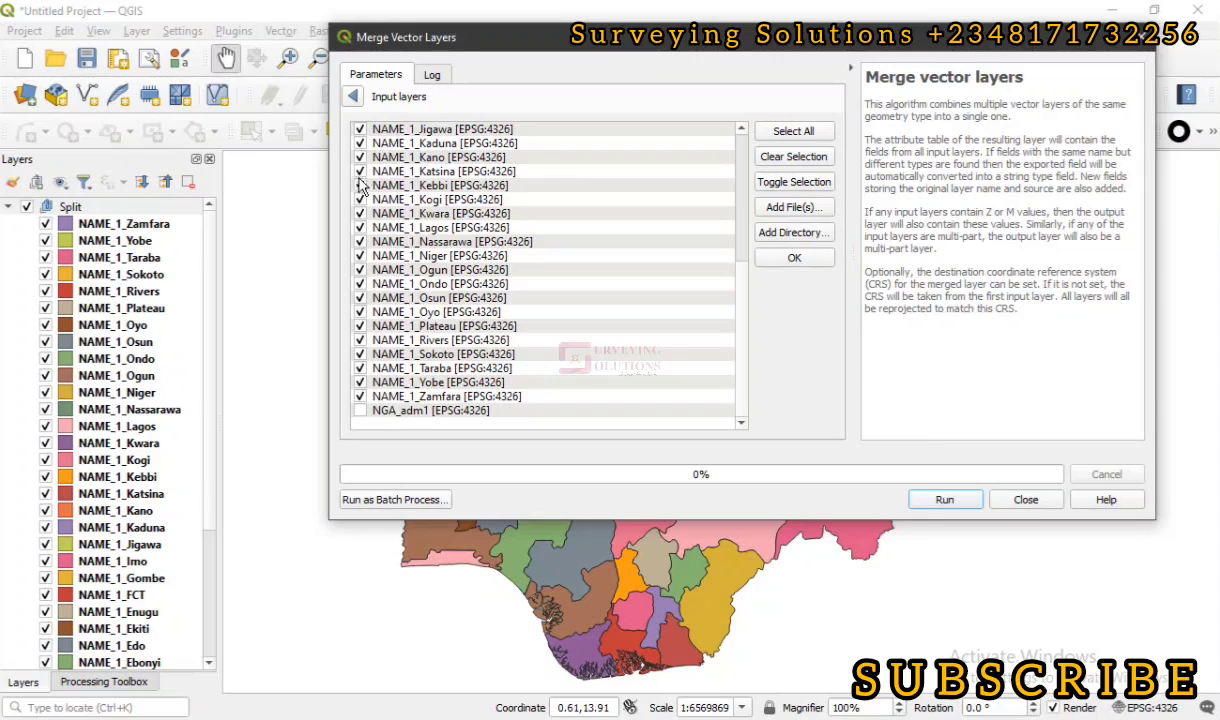
{"action": "left_click", "coordinate": [806, 260]}
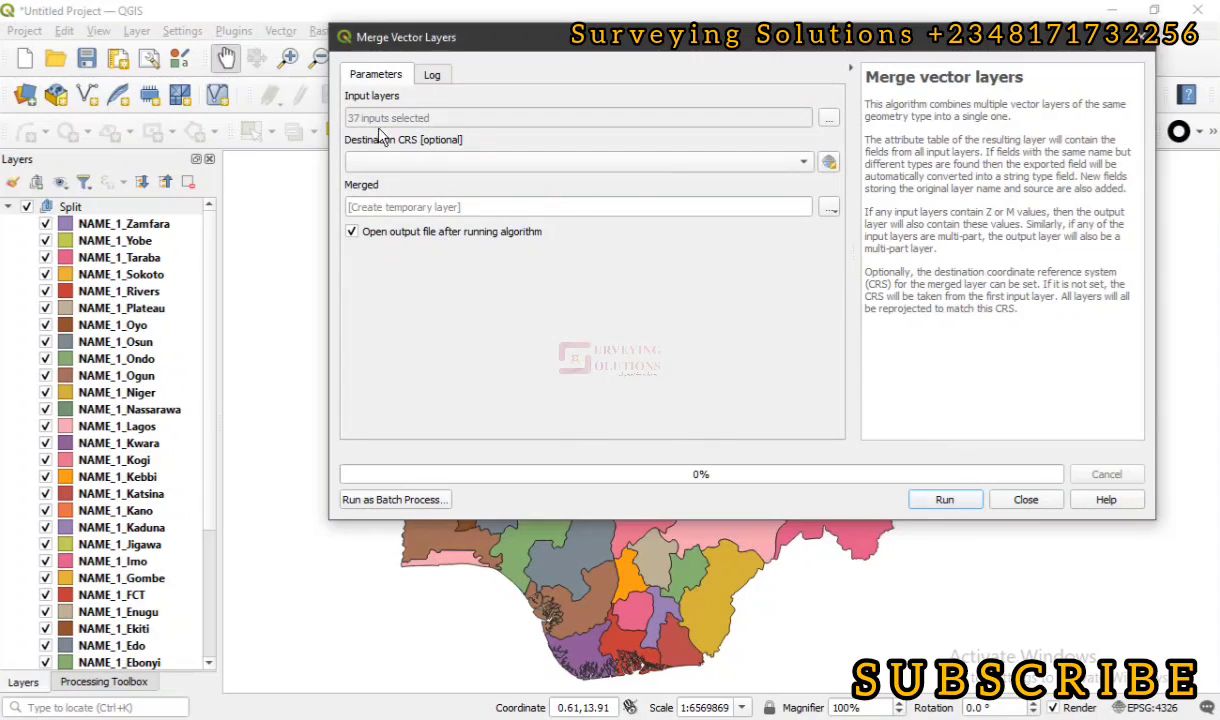
{"action": "left_click", "coordinate": [827, 119]}
{"action": "scroll", "coordinate": [526, 284], "scroll_direction": "down", "scroll_amount": 6}
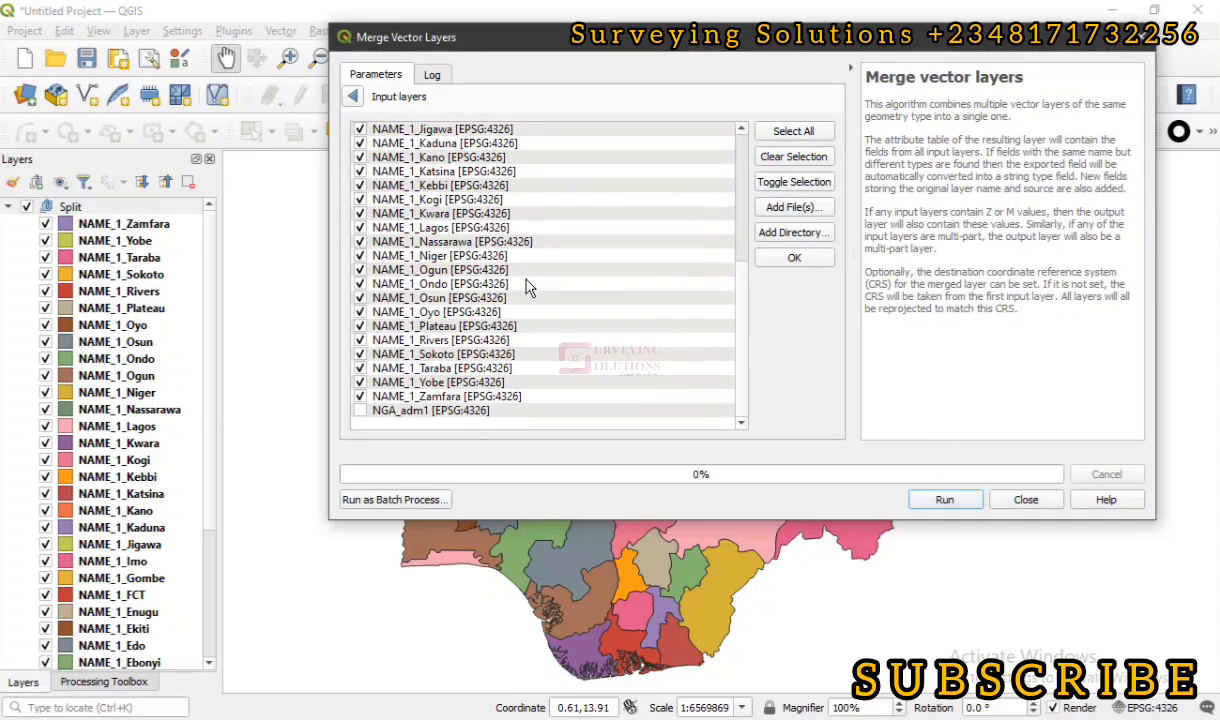
{"action": "left_click", "coordinate": [352, 96]}
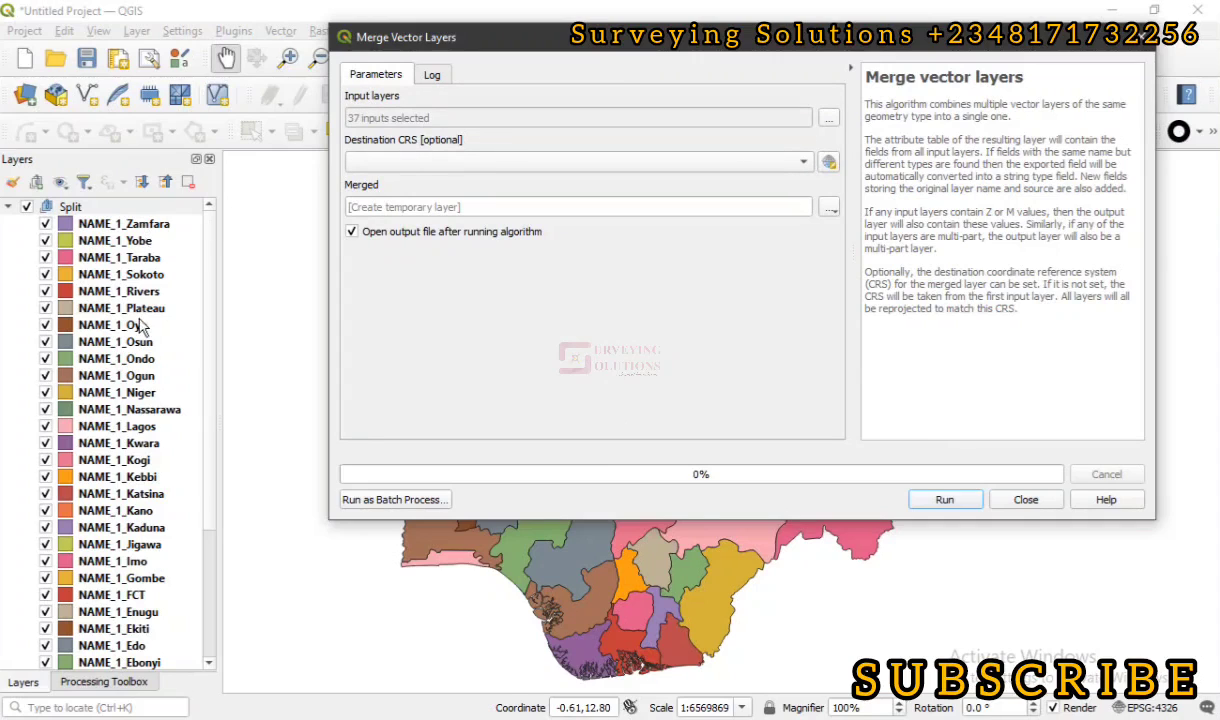
Set the output CRS to EPSG:4326 - WGS 84 and save the merge output as the Merged_SS shapefile
{"action": "left_click", "coordinate": [503, 165]}
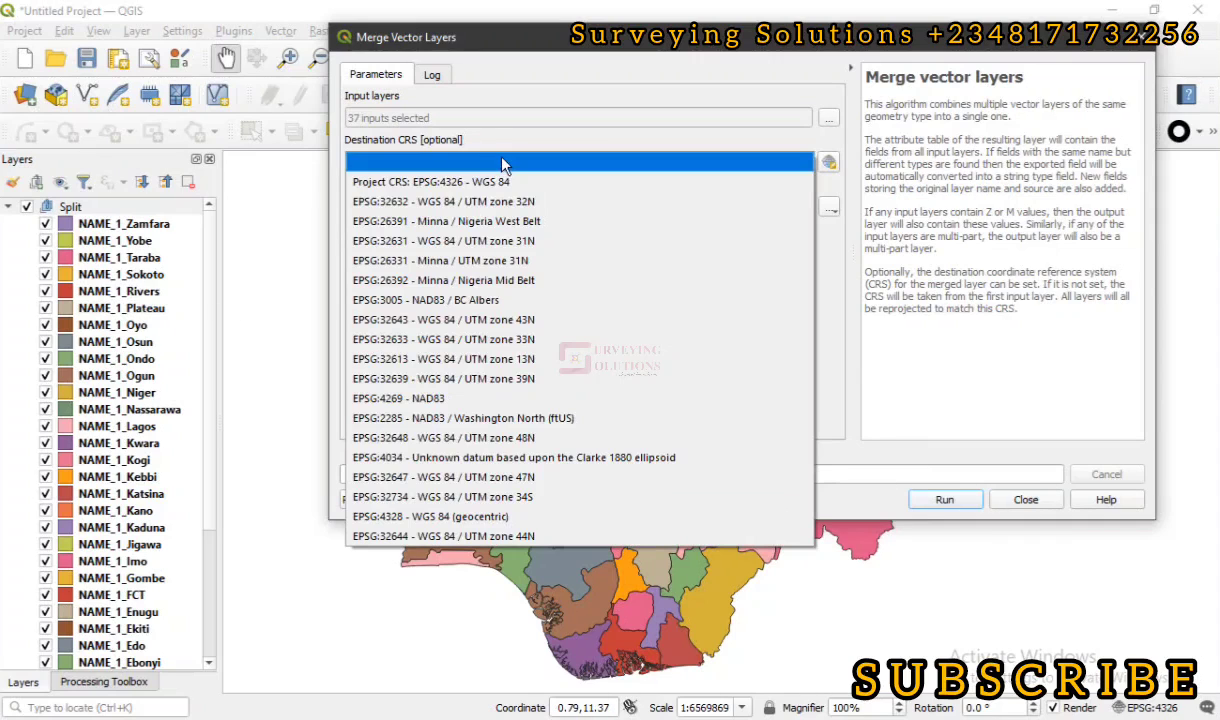
{"action": "left_click", "coordinate": [455, 183]}
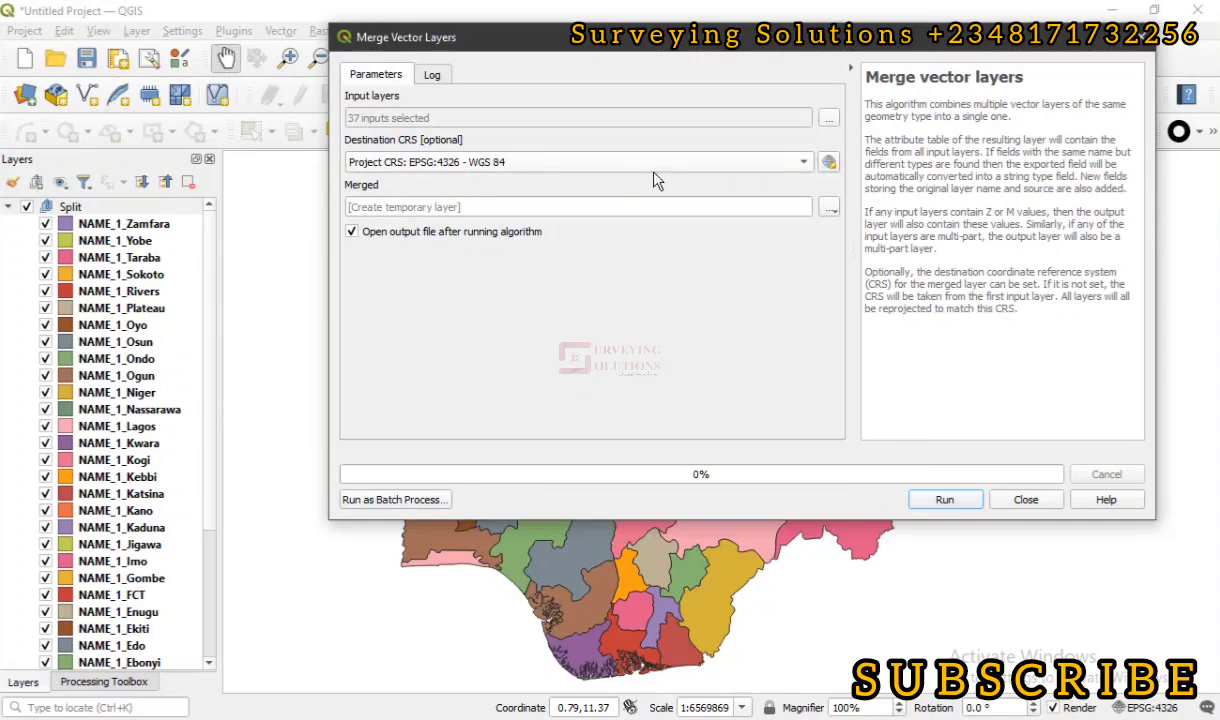
{"action": "left_click", "coordinate": [828, 207]}
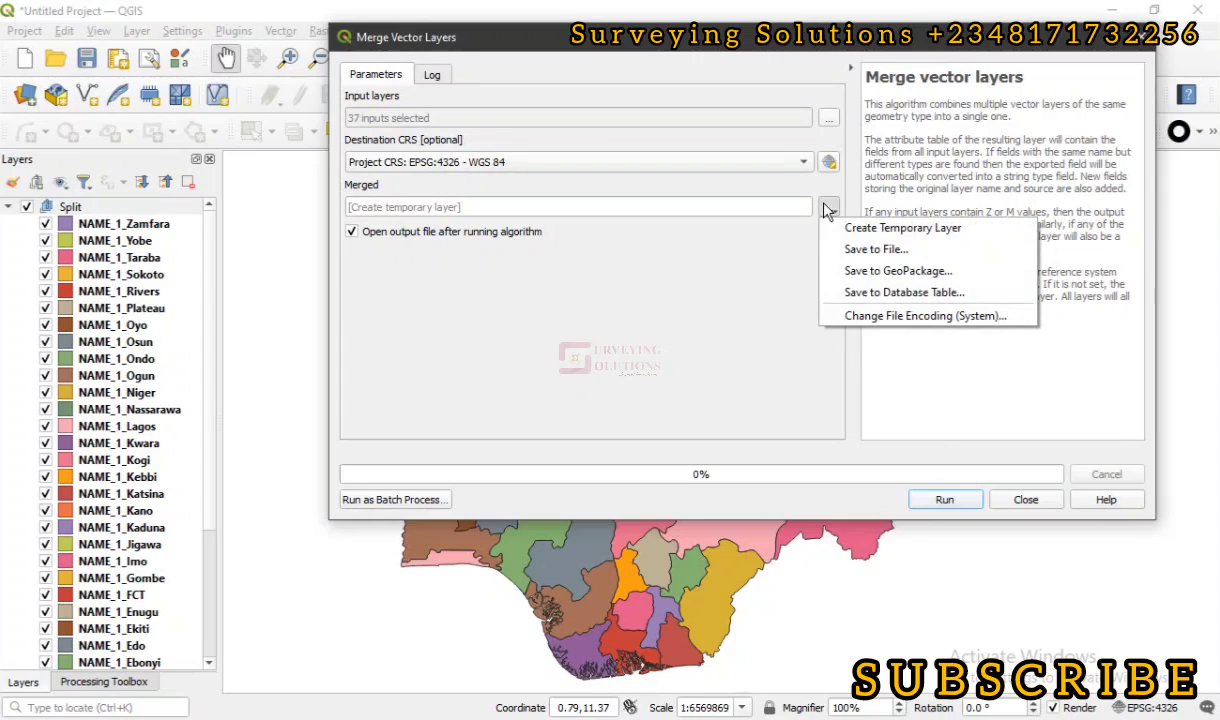
{"action": "left_click", "coordinate": [858, 256]}
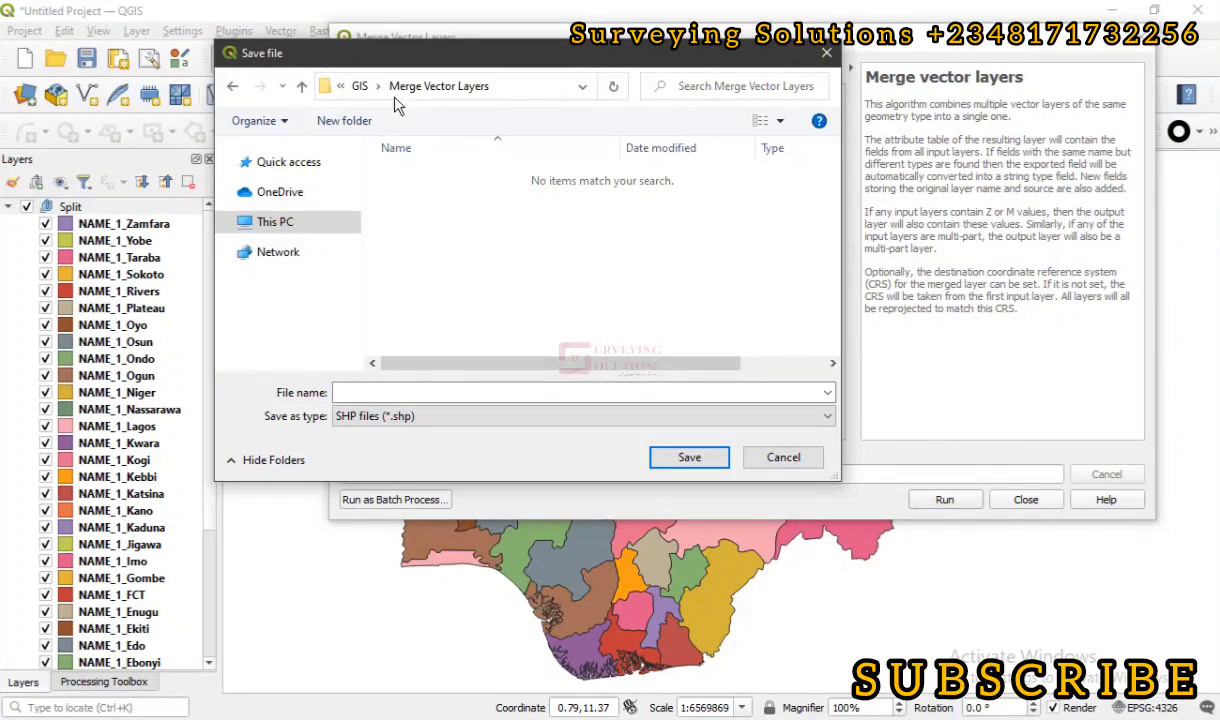
{"action": "left_click", "coordinate": [363, 391]}
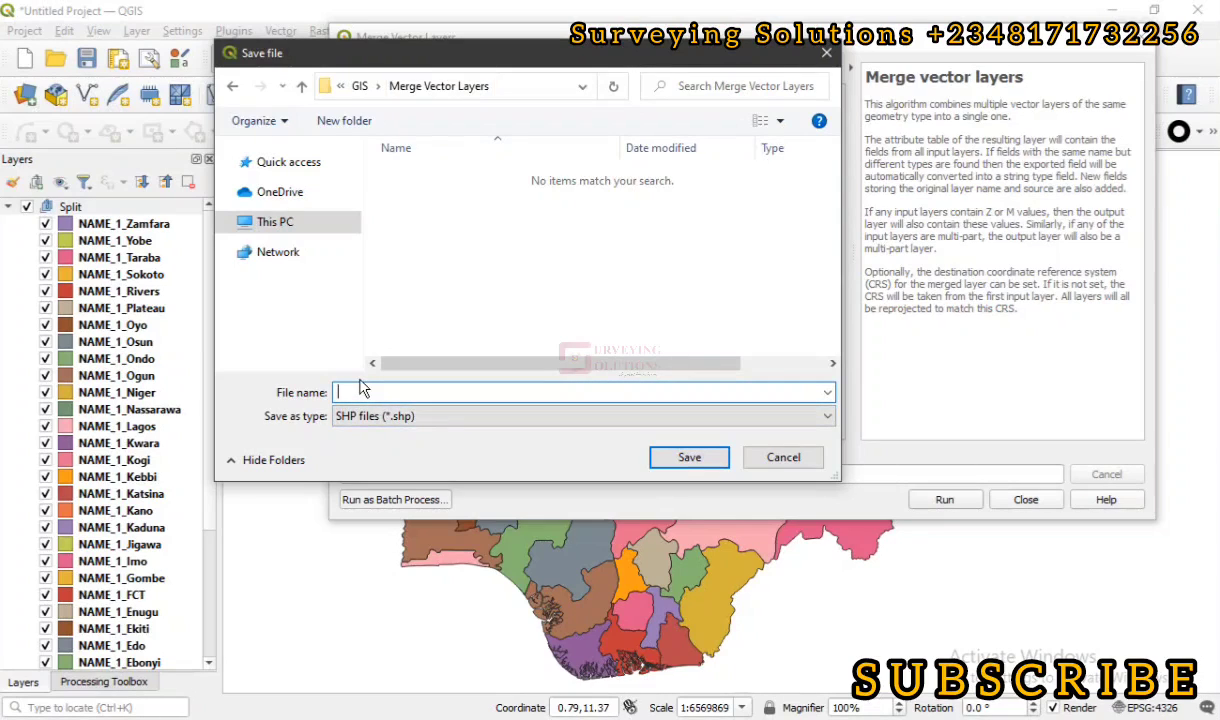
{"action": "type", "text": "Mreg"}
{"action": "type", "text": "ed"}
{"action": "type", "text": "_S"}
{"action": "type", "text": "S"}
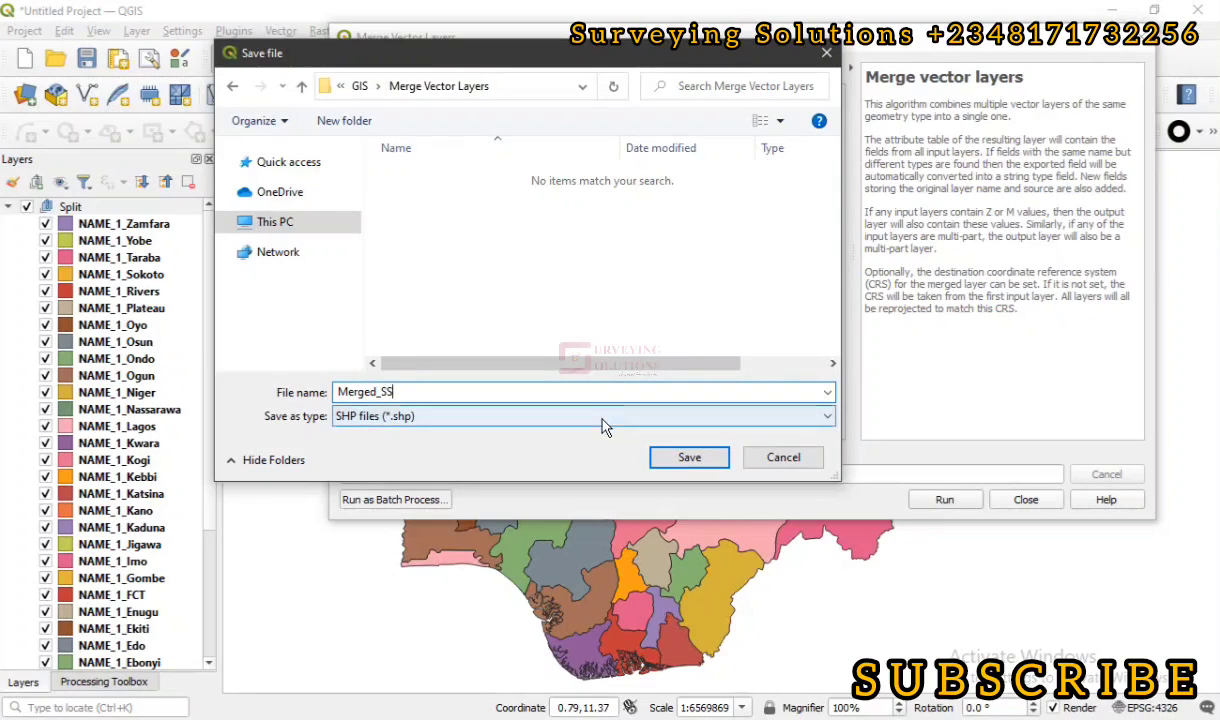
{"action": "left_click", "coordinate": [675, 462]}
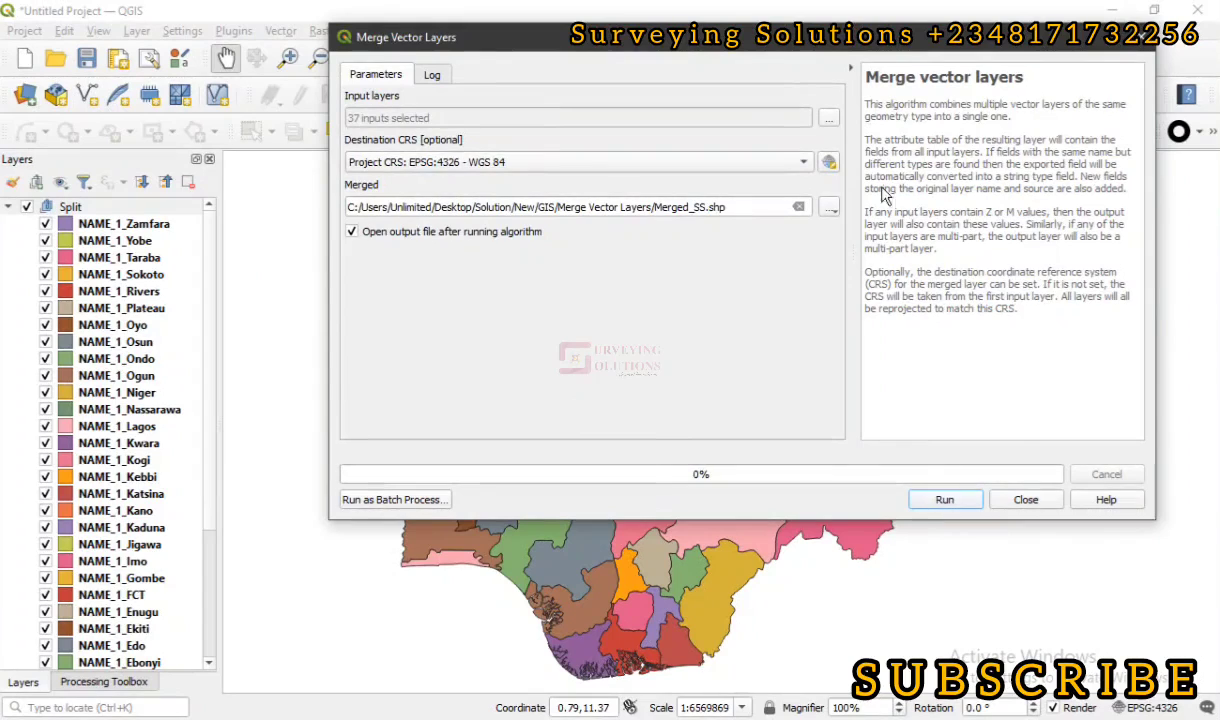
{"action": "left_click_drag", "start_coordinate": [806, 47], "coordinate": [668, 63]}
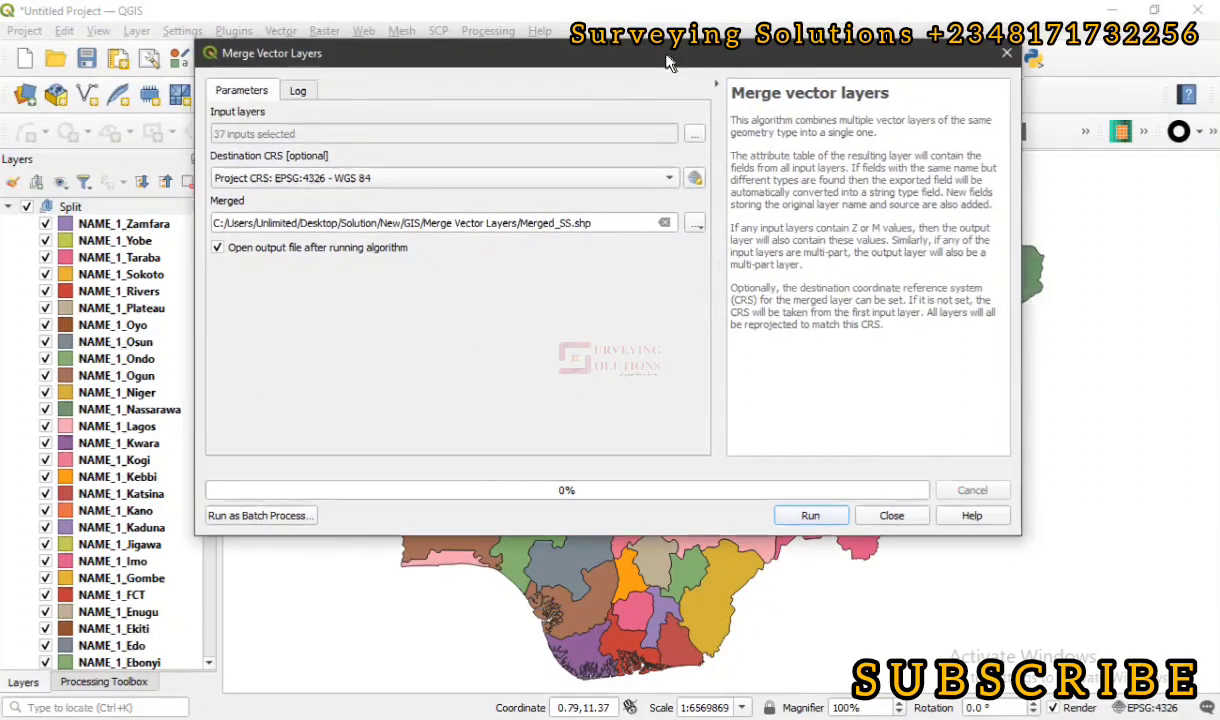
Run the merge, close the dialog, and bring up the new Merged_SS layer's context menu
{"action": "left_click", "coordinate": [812, 518]}
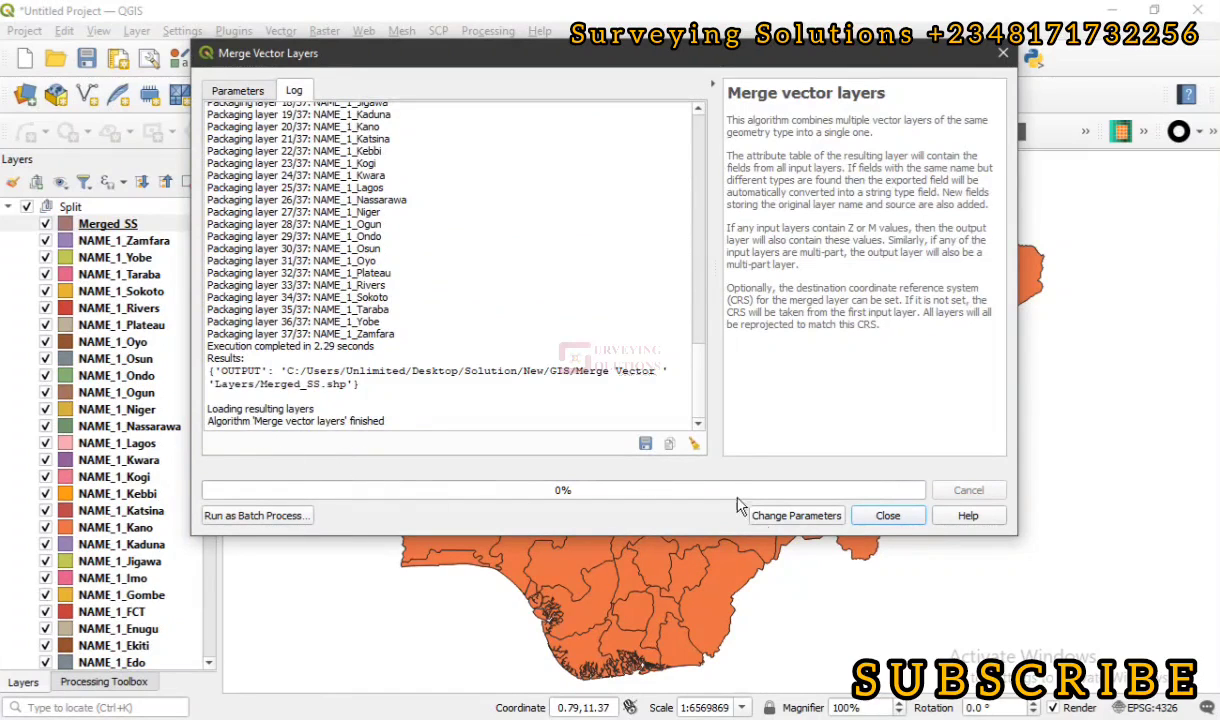
{"action": "left_click", "coordinate": [887, 516]}
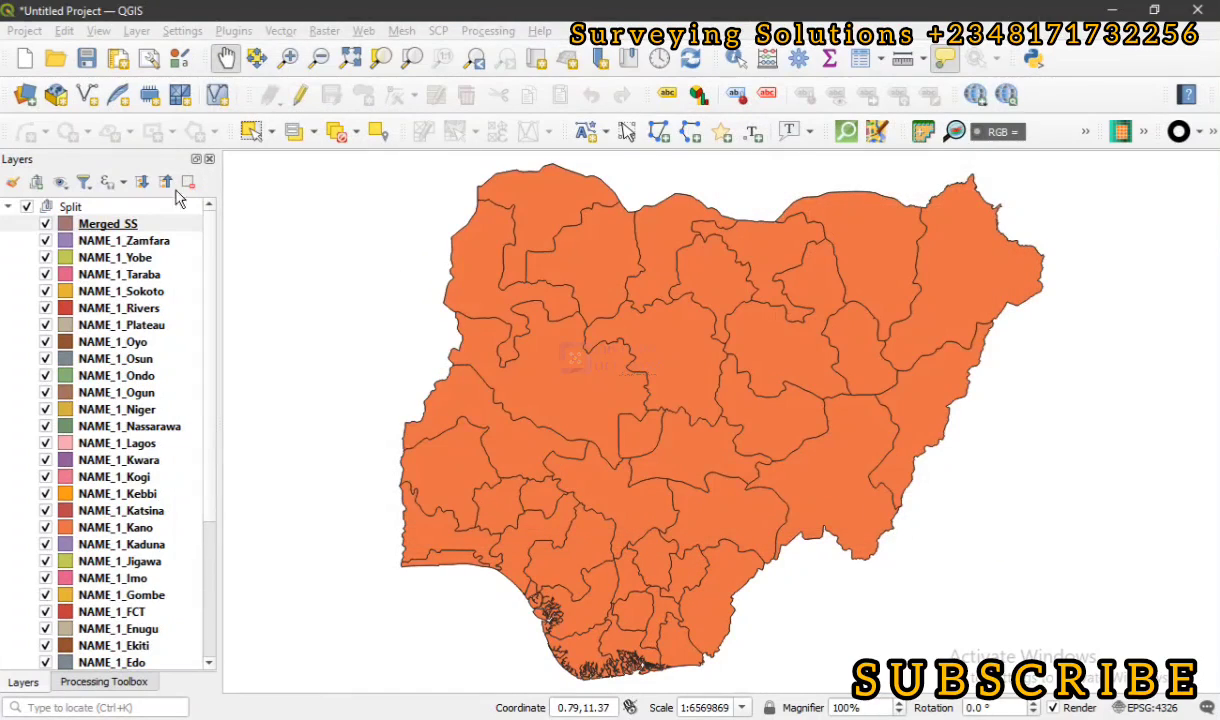
{"action": "left_click", "coordinate": [100, 226]}
{"action": "right_click", "coordinate": [100, 227]}
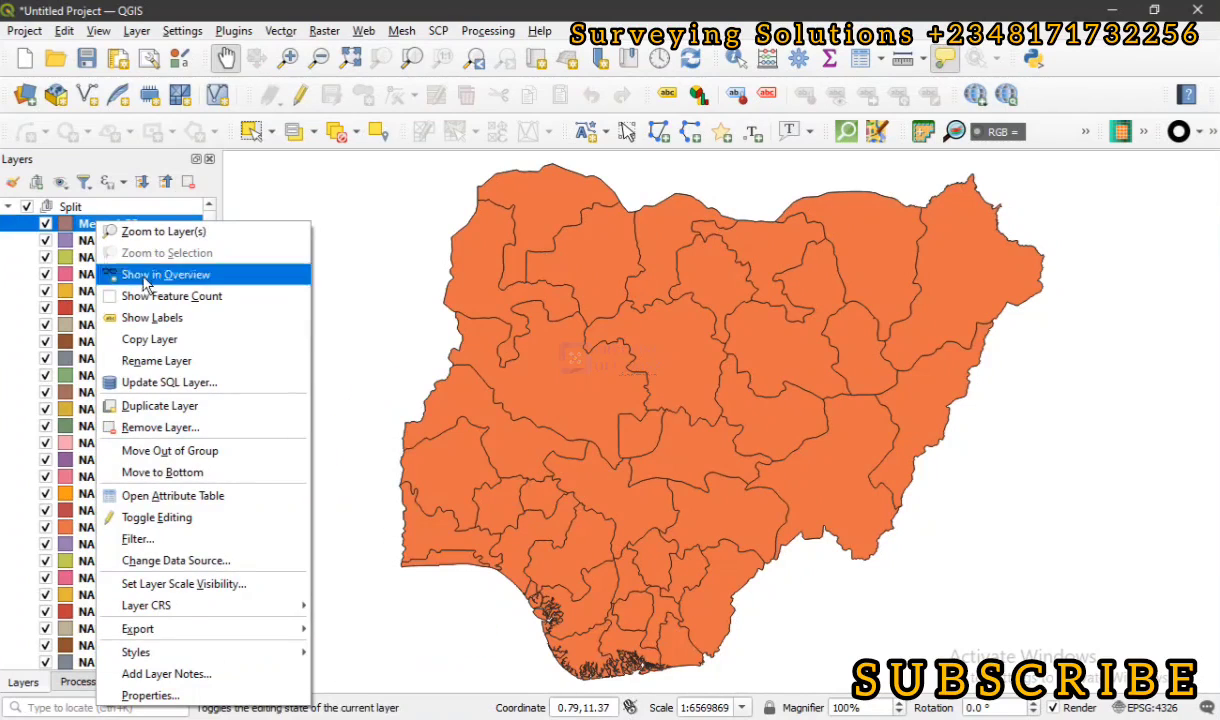
Move Merged_SS out of the Split group, then collapse and hide that group
{"action": "left_click", "coordinate": [182, 455]}
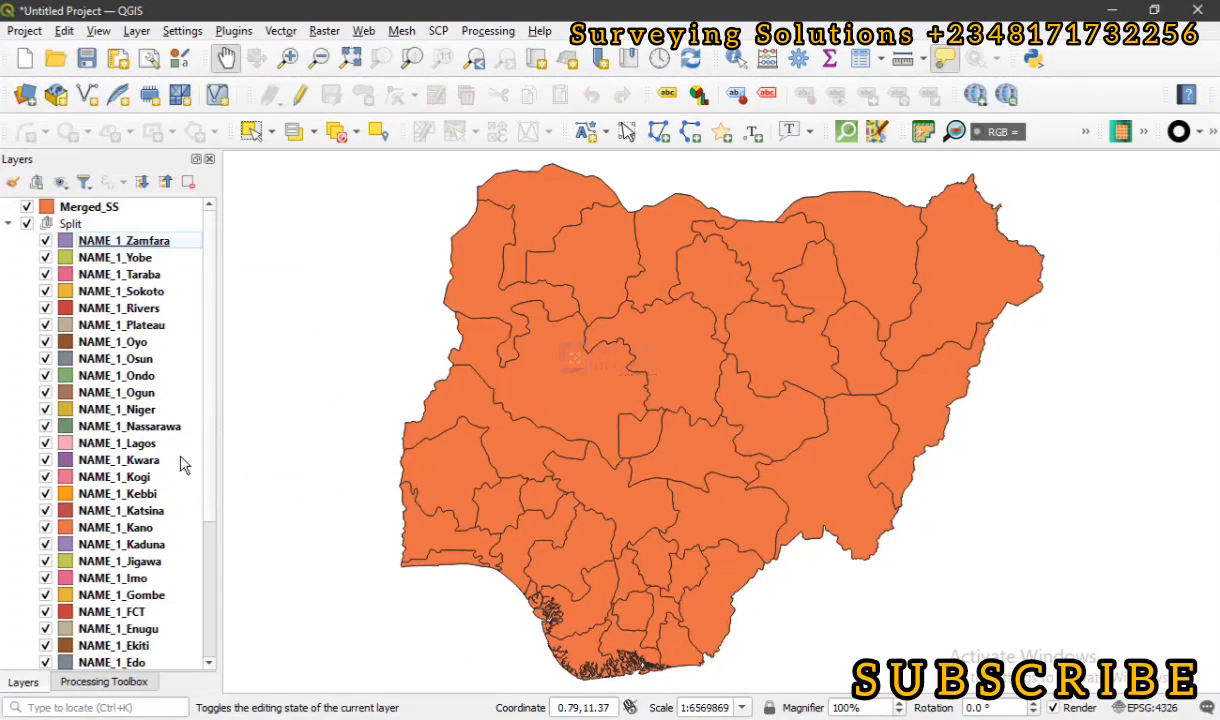
{"action": "left_click", "coordinate": [7, 224]}
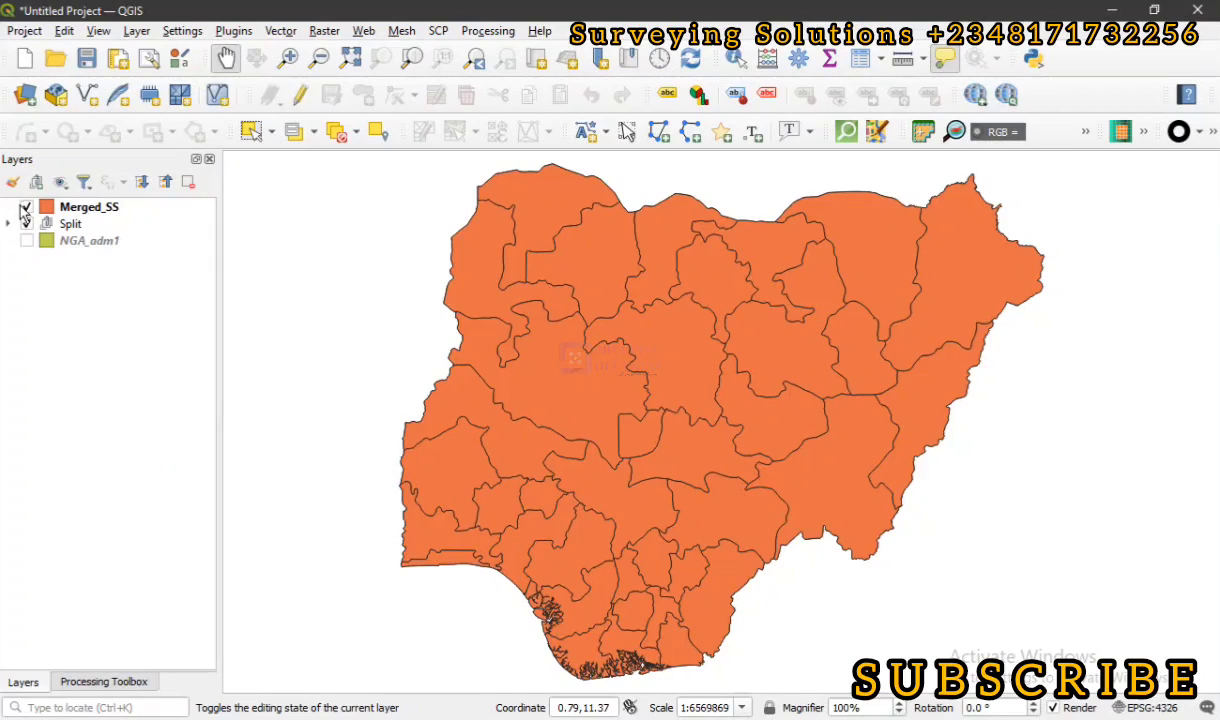
{"action": "left_click", "coordinate": [26, 225]}
Toggle Merged_SS and NGA_adm1 visibility to compare the merged layer with the original
{"action": "left_click", "coordinate": [27, 207]}
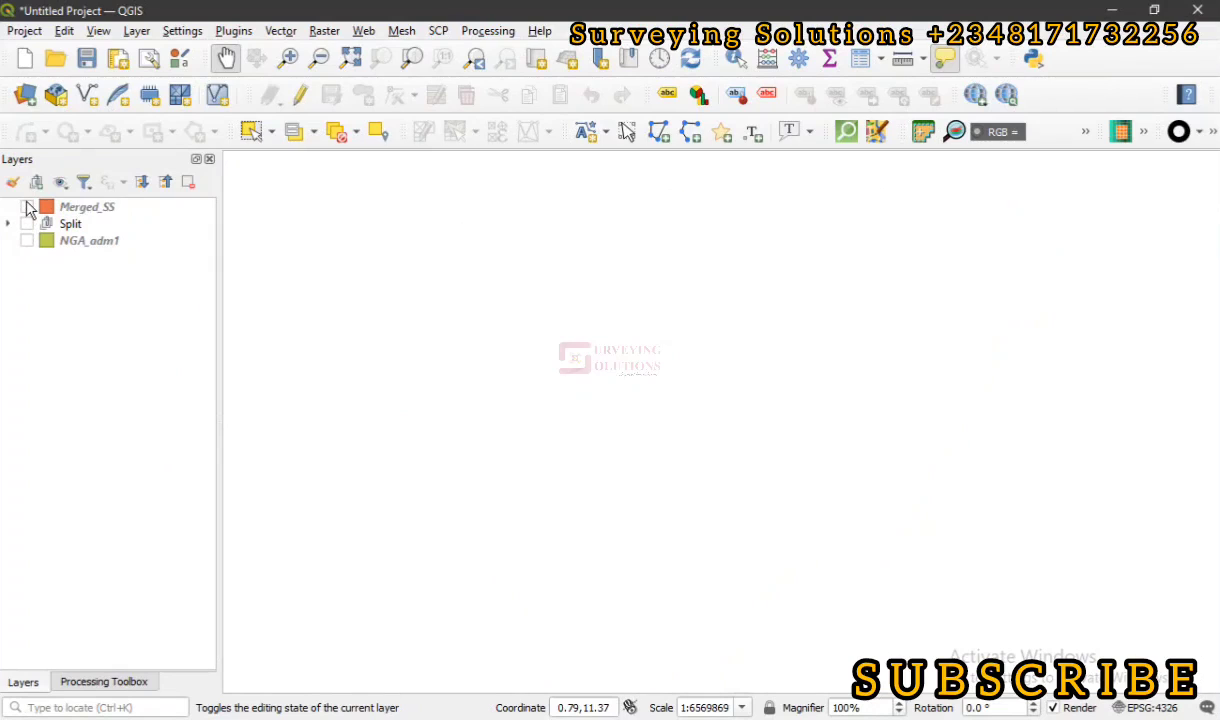
{"action": "left_click", "coordinate": [27, 207]}
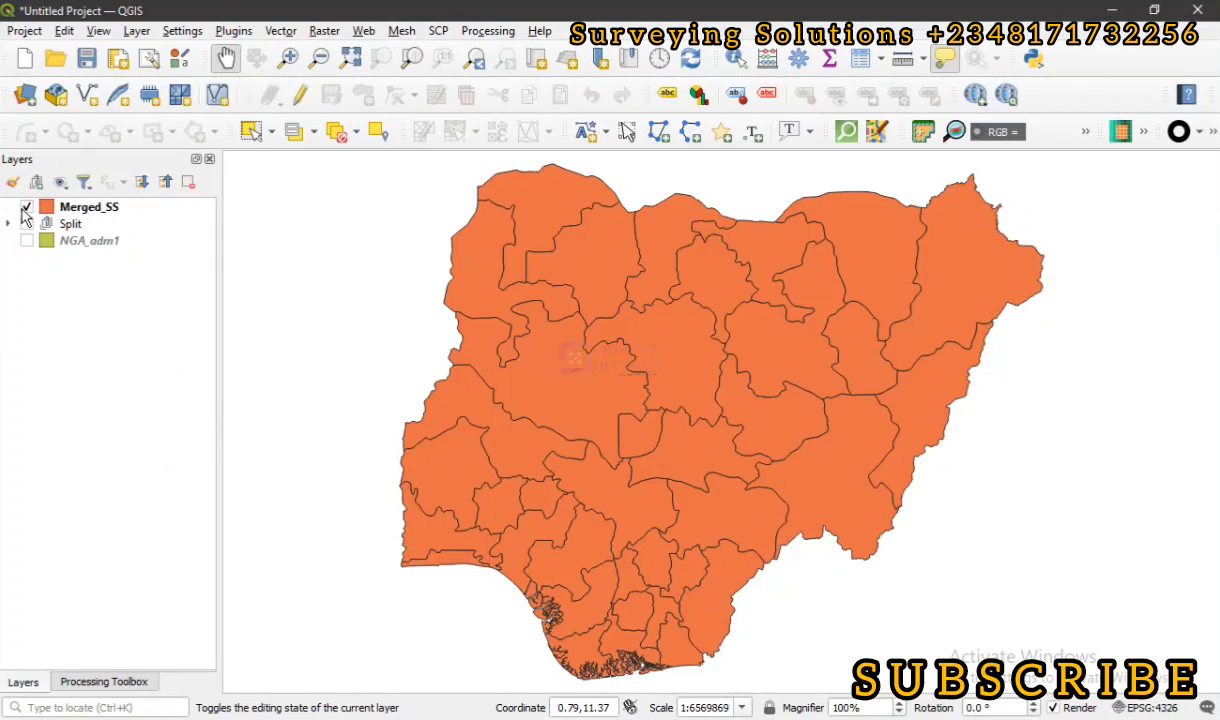
{"action": "left_click", "coordinate": [27, 241]}
{"action": "left_click", "coordinate": [27, 207]}
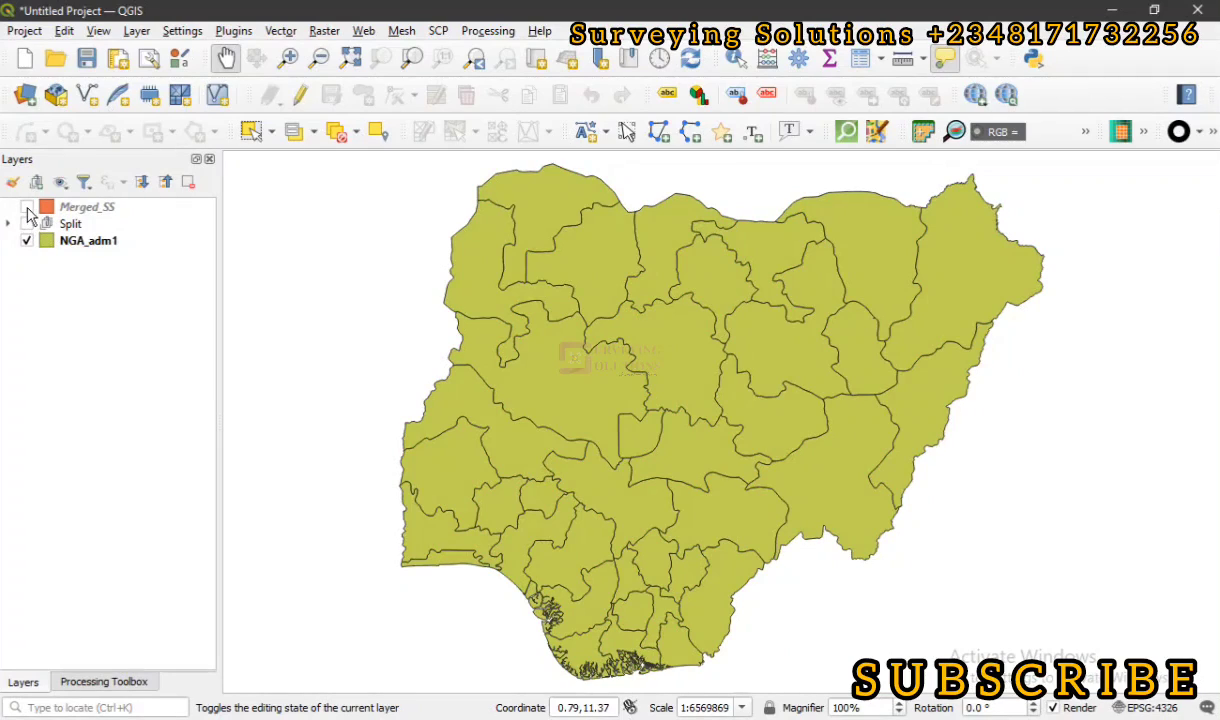
{"action": "left_click", "coordinate": [27, 208]}
{"action": "left_click", "coordinate": [26, 241]}
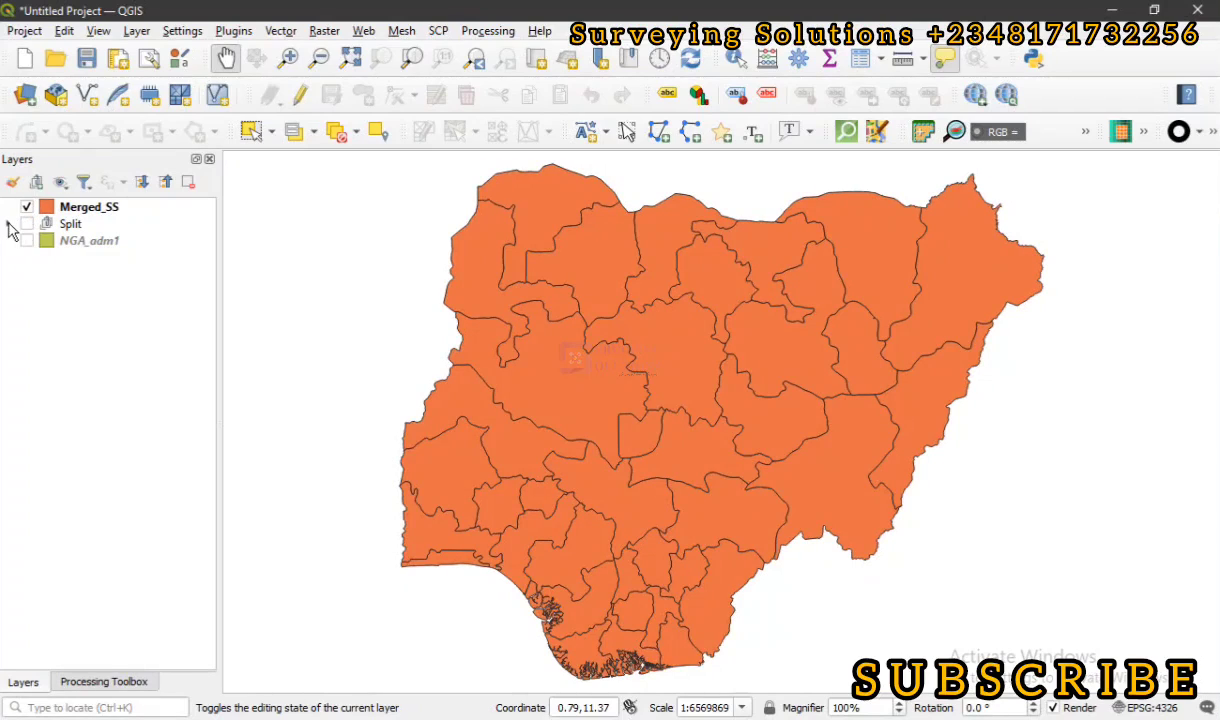
Open the Merged_SS attribute table, which lists 37 features
{"action": "left_click", "coordinate": [8, 224]}
{"action": "left_click", "coordinate": [8, 224]}
{"action": "right_click", "coordinate": [105, 208]}
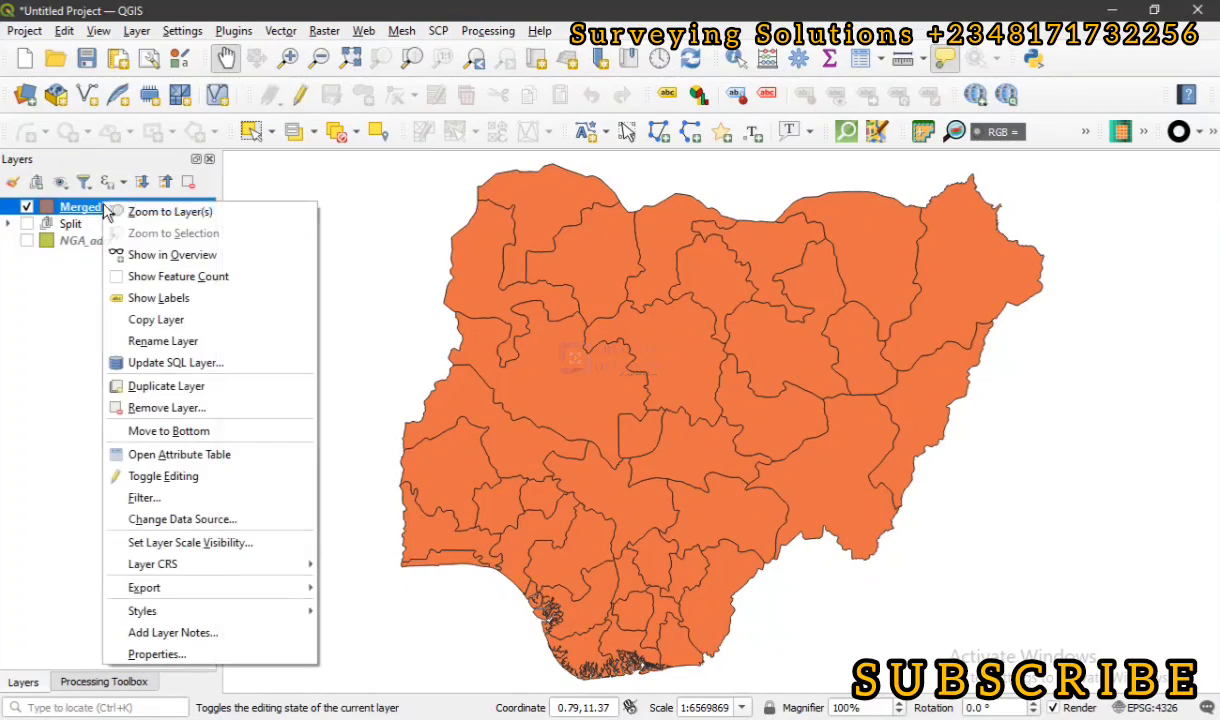
{"action": "left_click", "coordinate": [190, 454]}
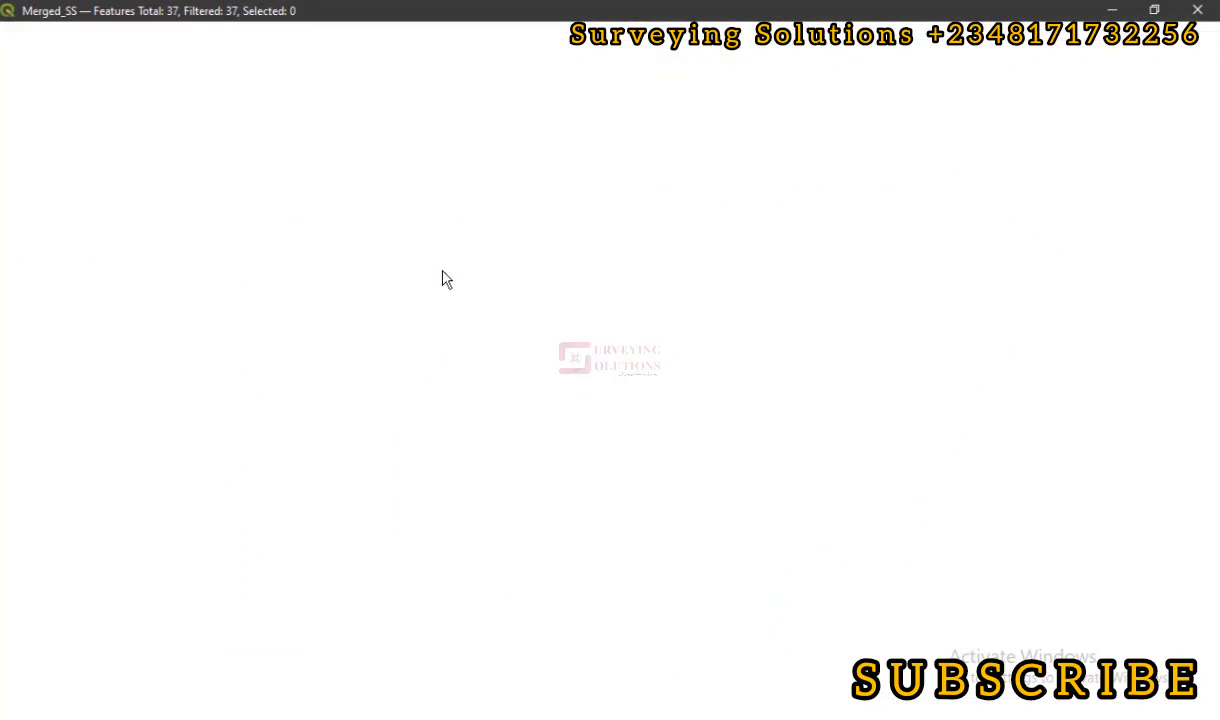